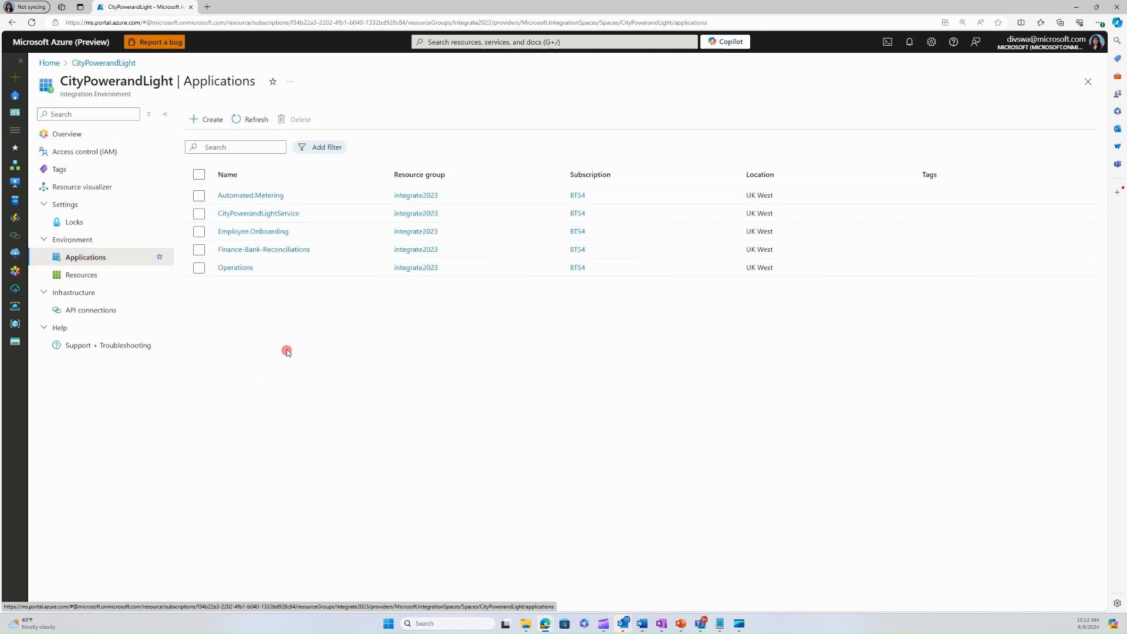
left_click(205, 120)
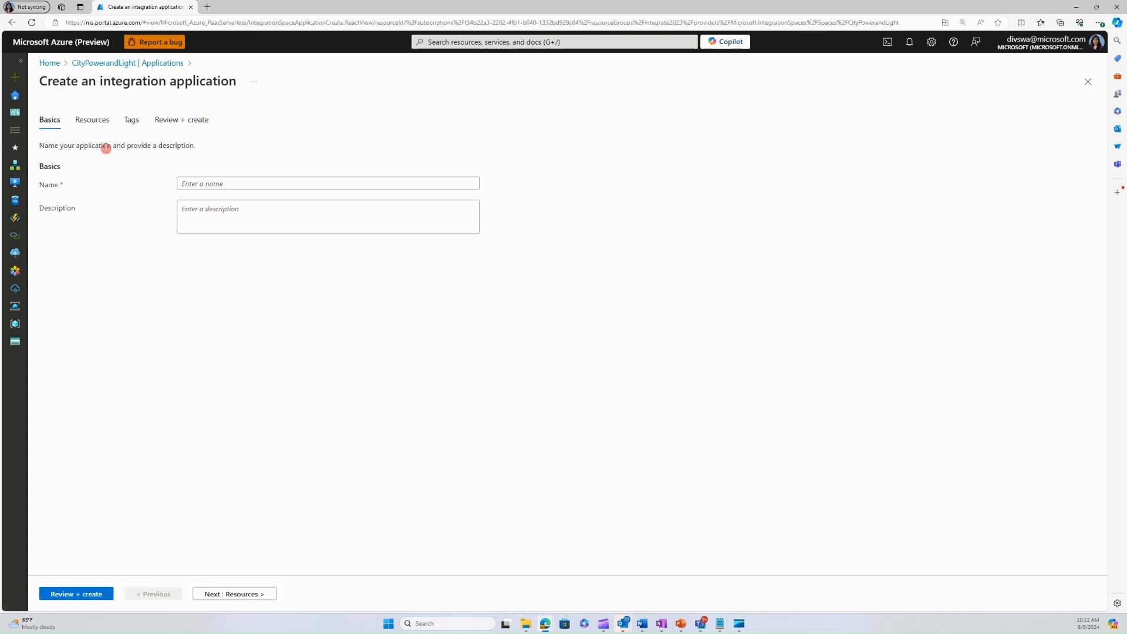
left_click(94, 122)
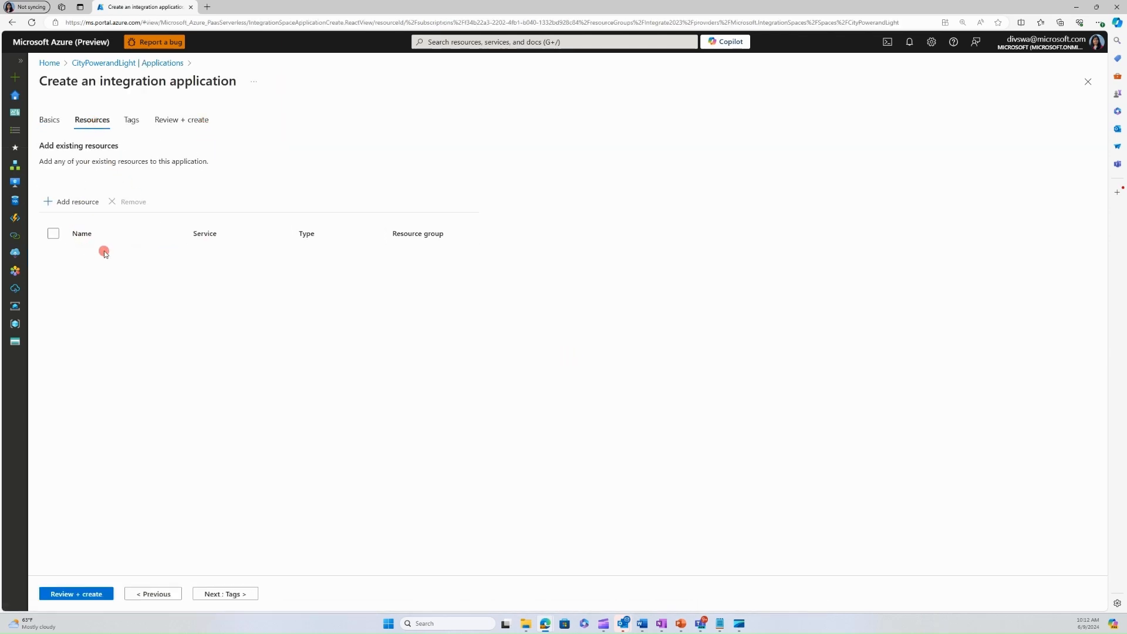
left_click(66, 202)
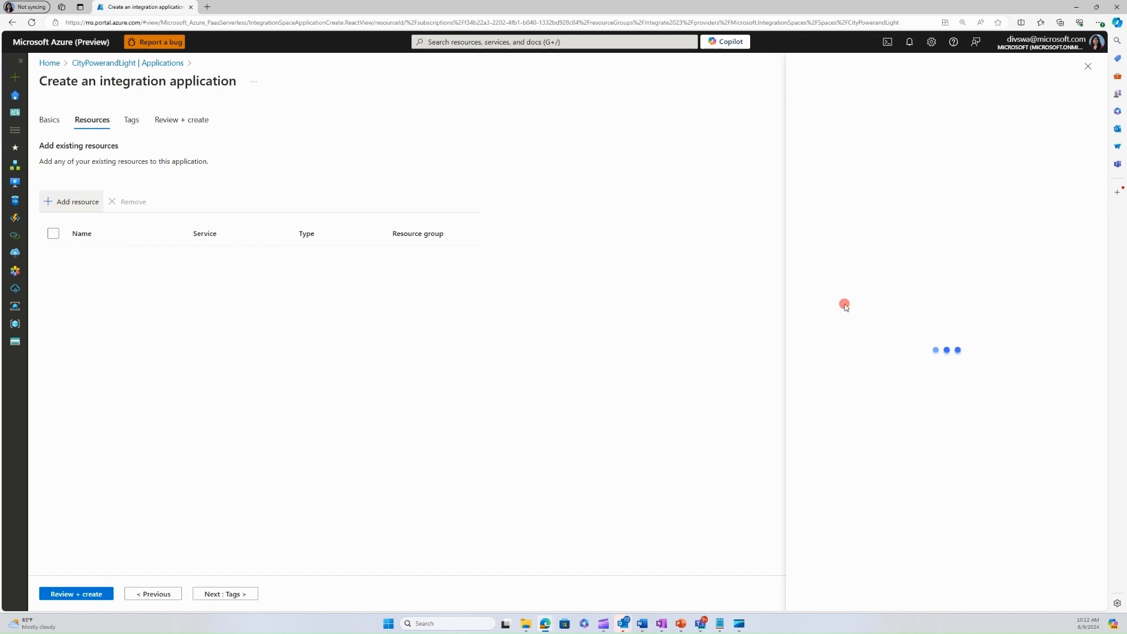
left_click(908, 169)
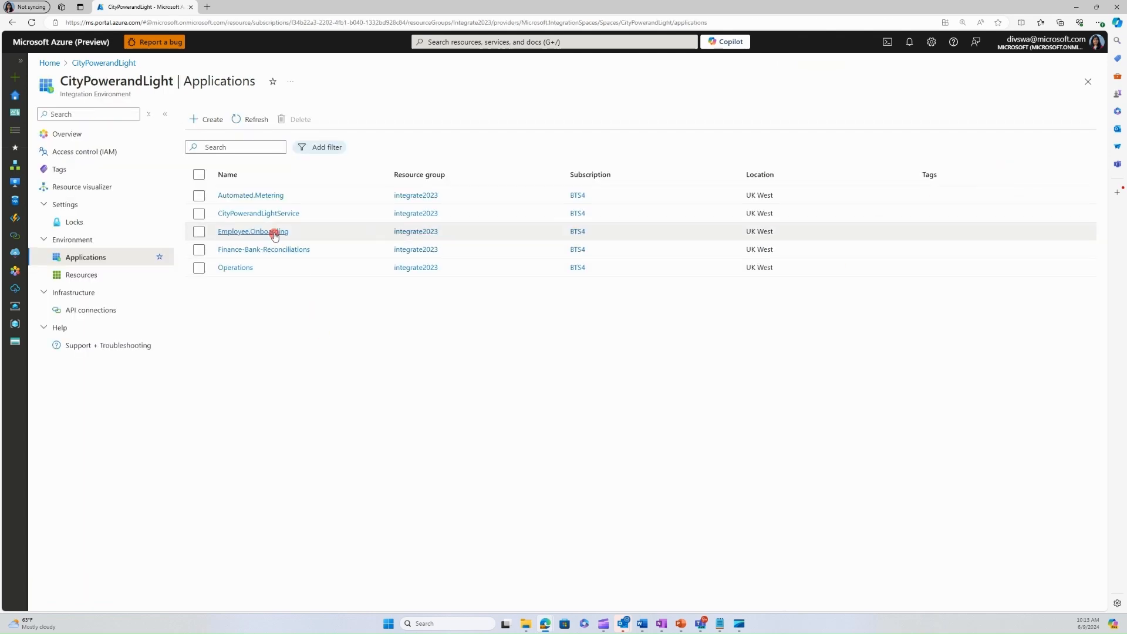
Open the CityPowerandLightService application and inspect the APIs under CPL-APIManagement and the topic and queues under CPL-WorkManagement
left_click(267, 213)
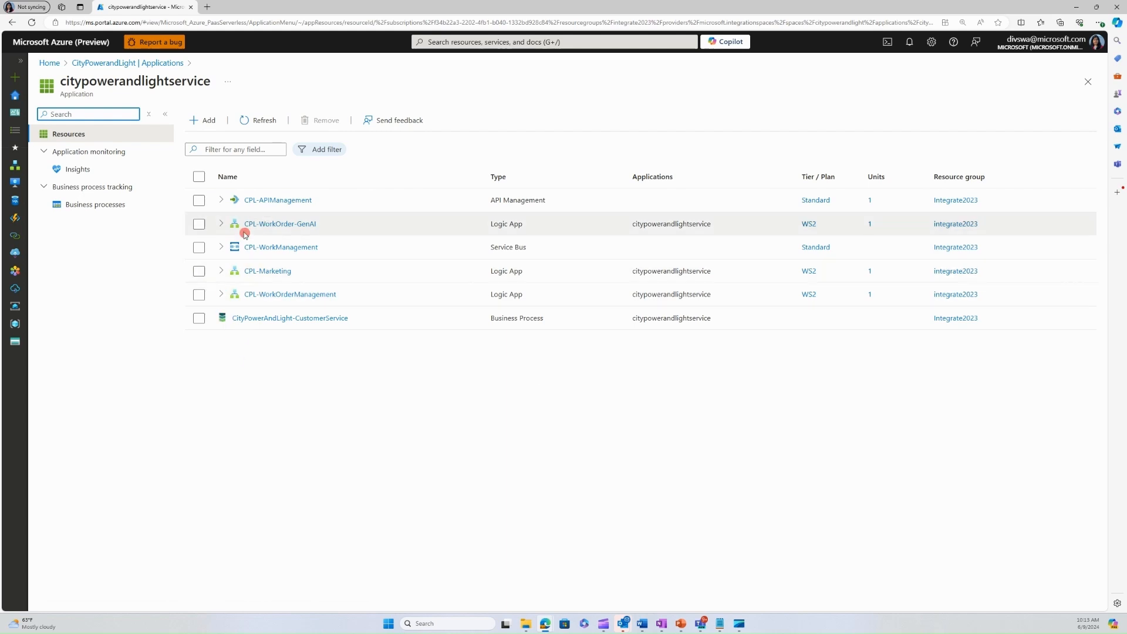
left_click(219, 203)
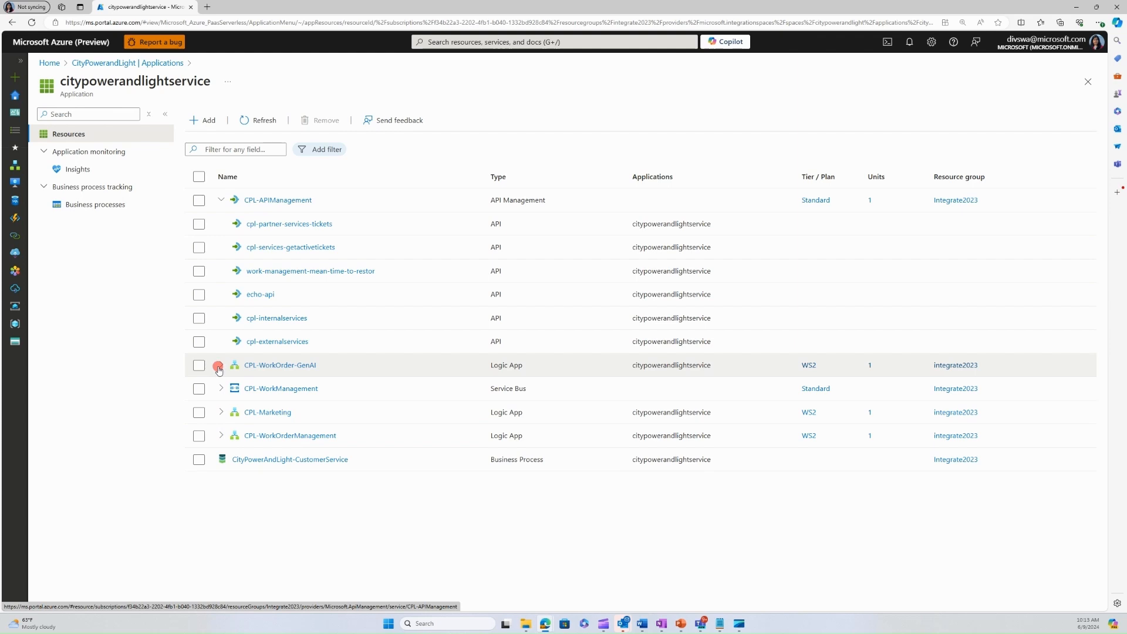
left_click(220, 389)
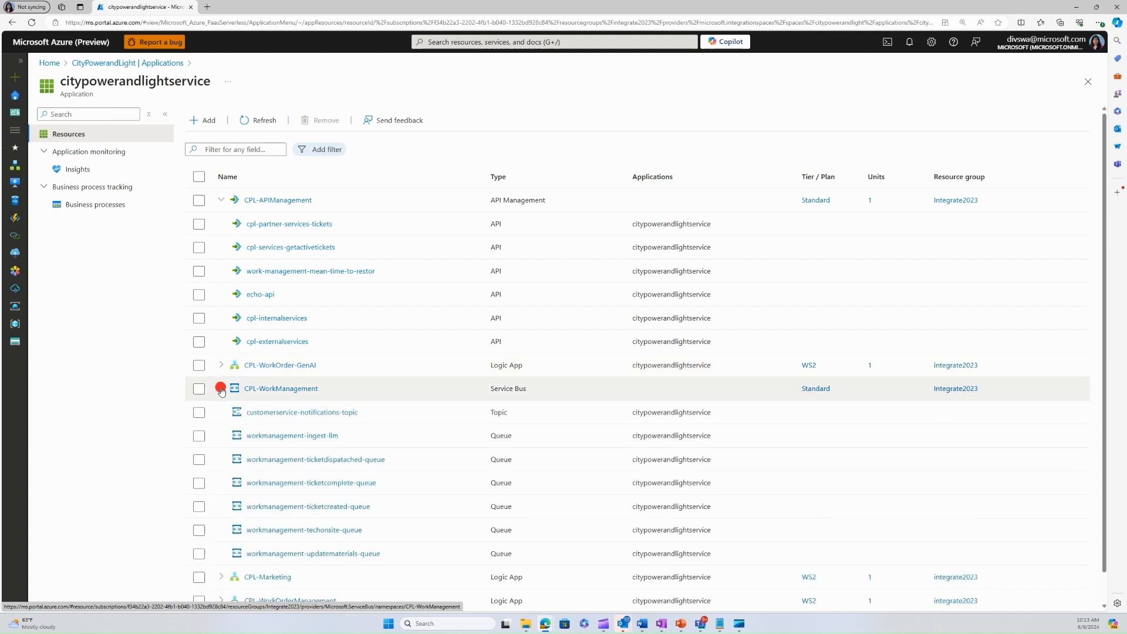
scroll(288, 387, "down", 1)
left_click(298, 452)
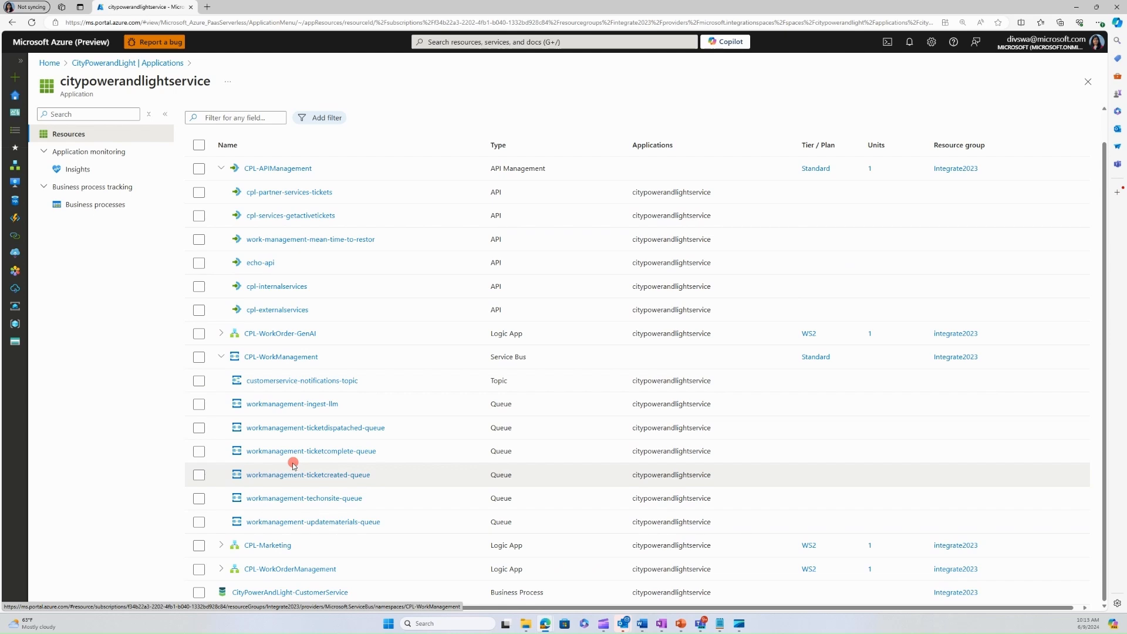
left_click(223, 348)
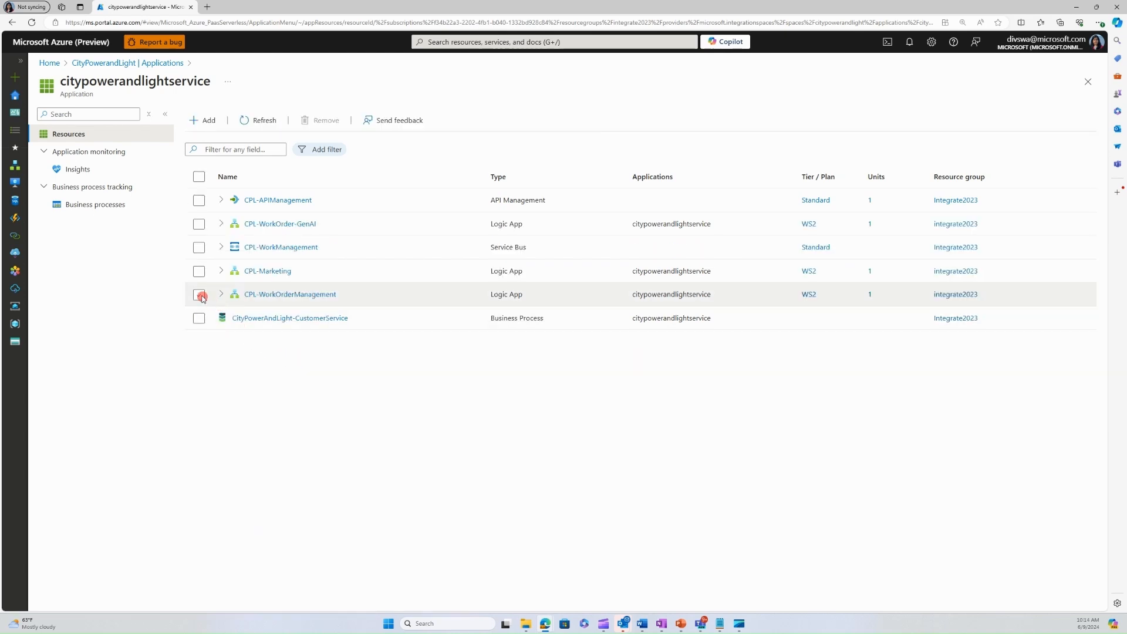
Open the application's Insights, set its Application Insights instance to AppInsights-Integrate2023, and check the available time ranges
left_click(86, 171)
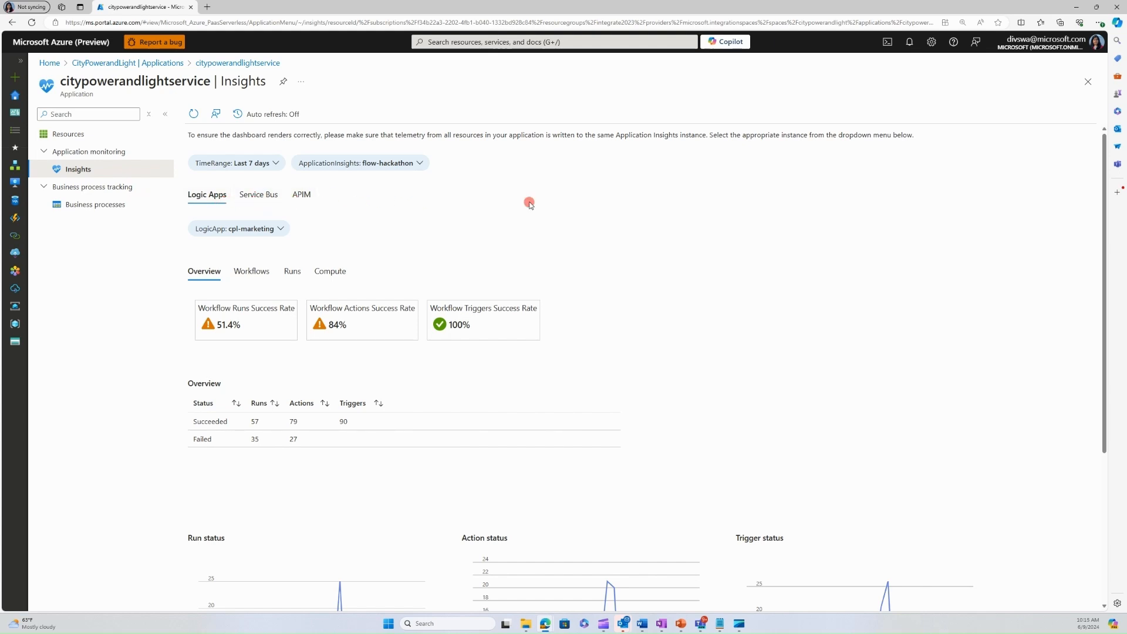
left_click(416, 165)
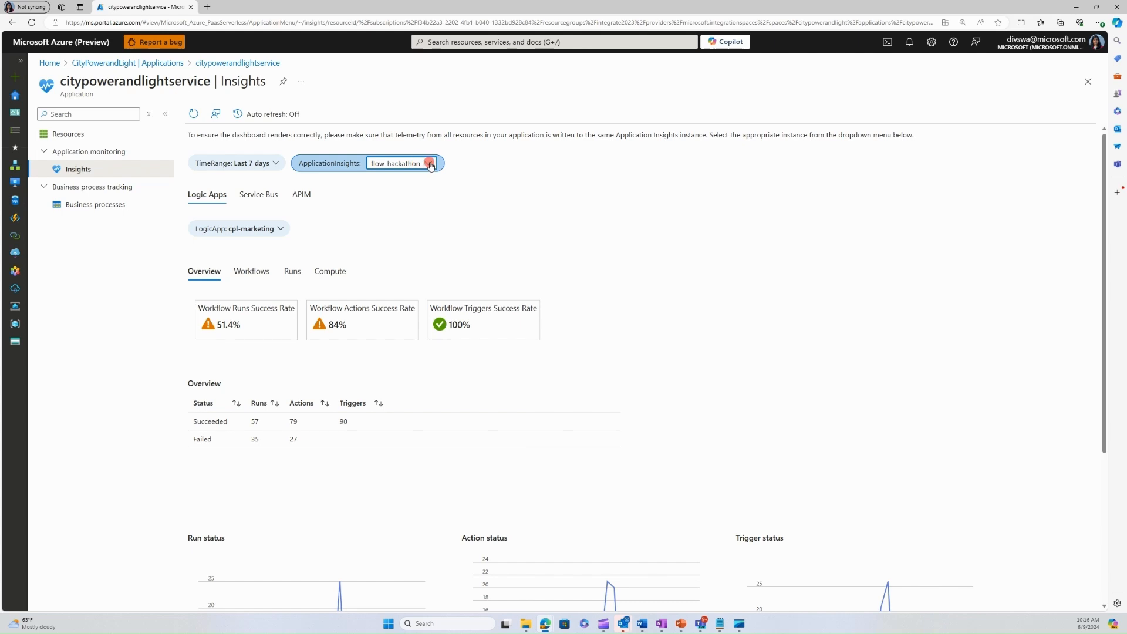
left_click(429, 164)
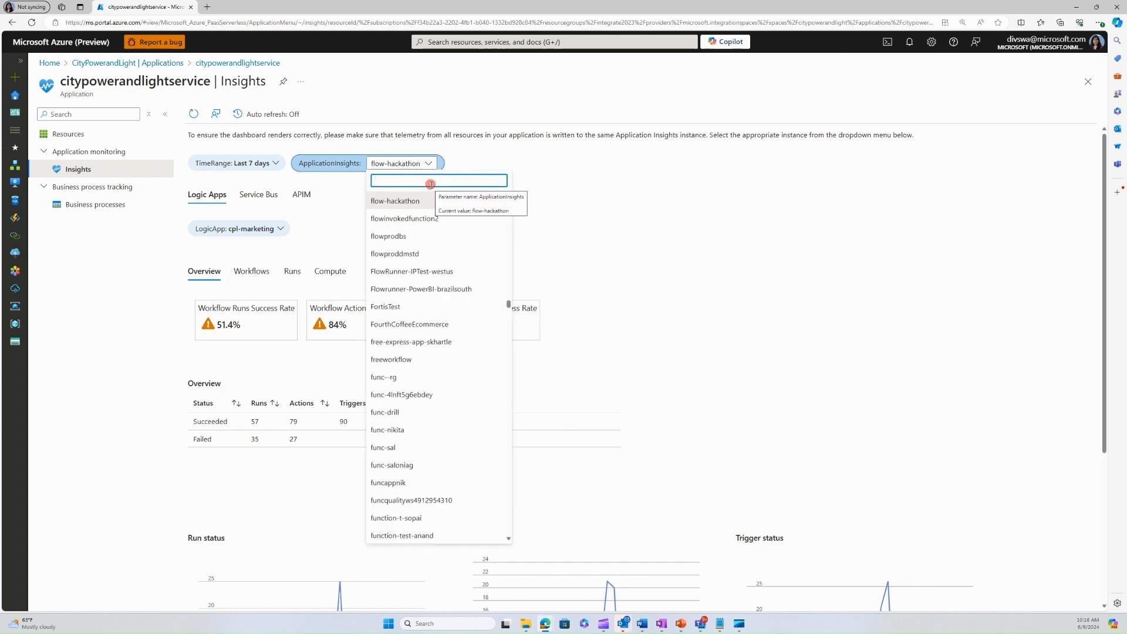
type("ap")
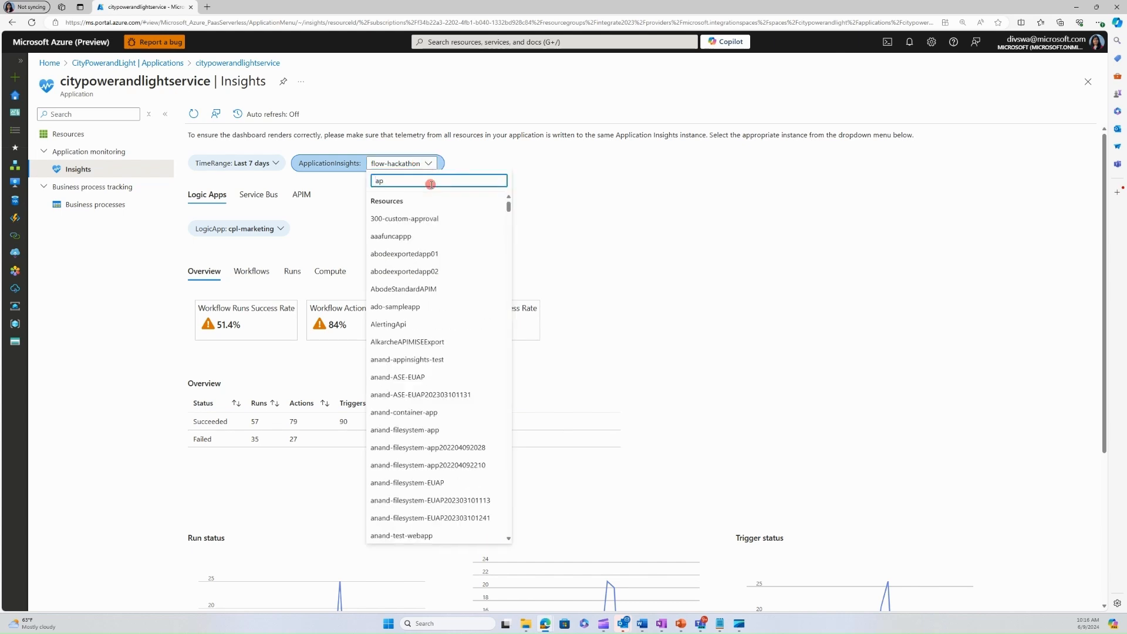
key("BackSpace")
key("BackSpace")
type("integr")
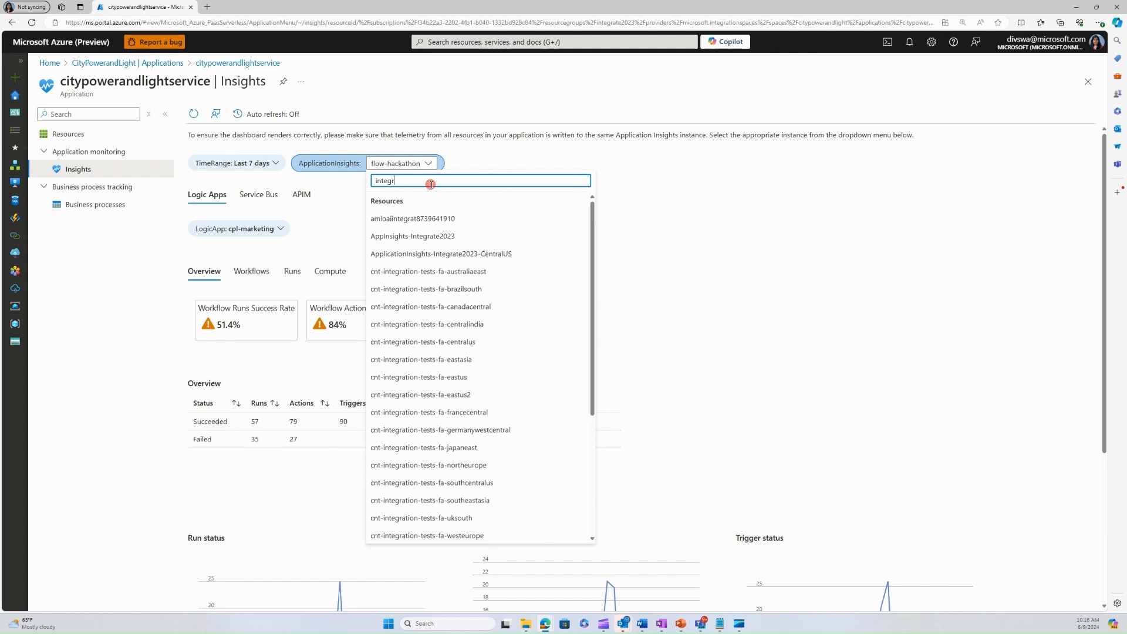
left_click(429, 236)
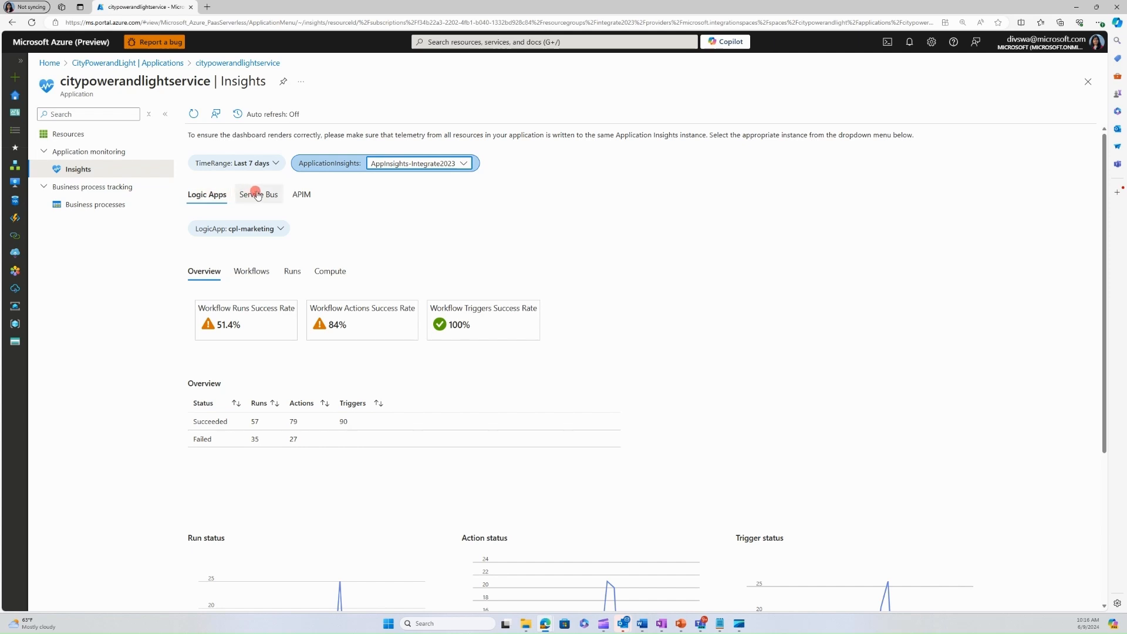
left_click(277, 162)
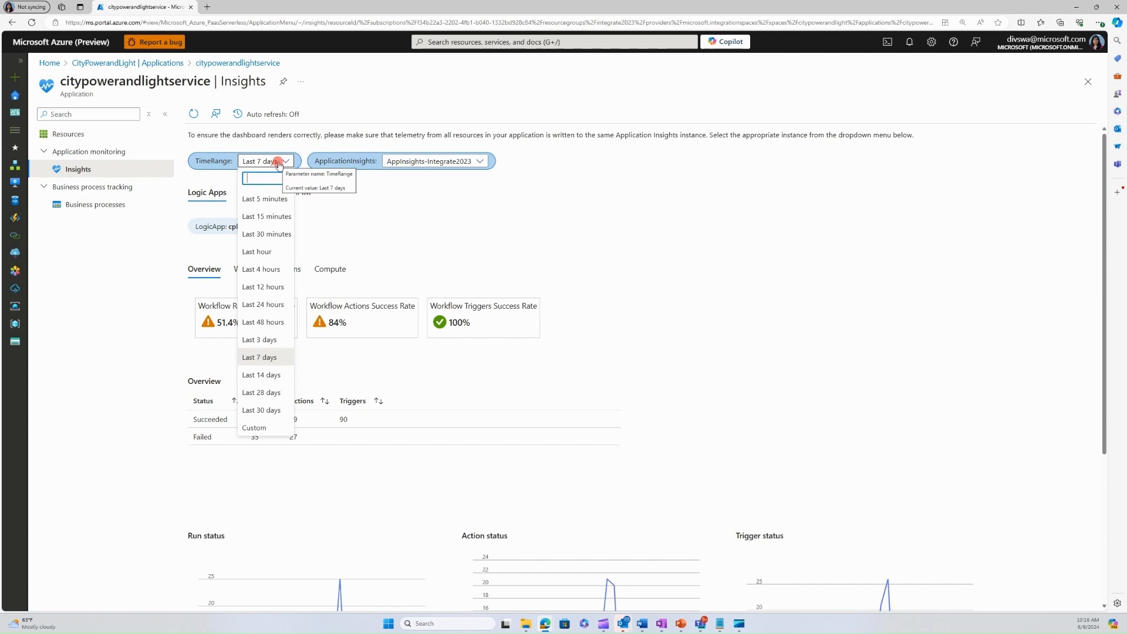
left_click(604, 184)
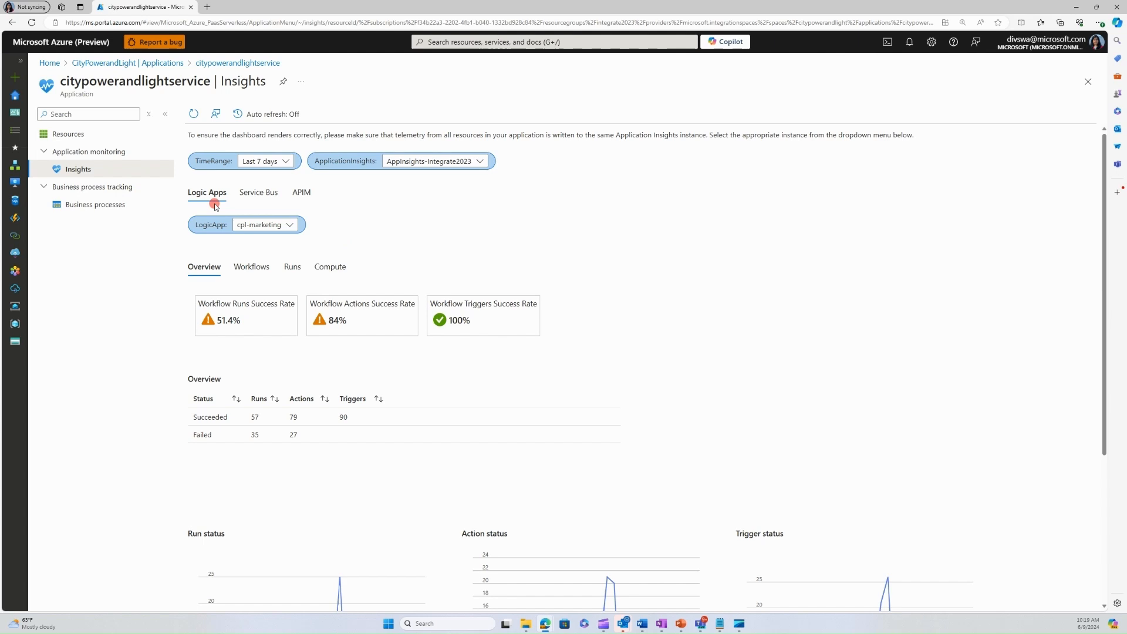
Switch the Logic Apps insights to cpl-workorder-genai and review its overview table and run, action and trigger status charts
left_click(290, 227)
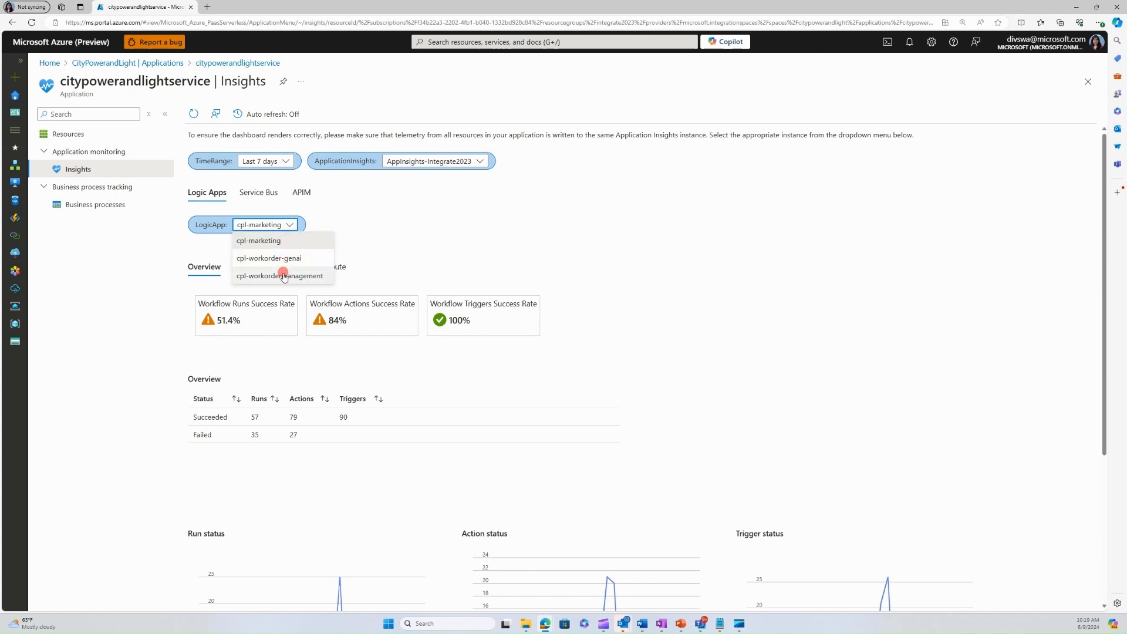
left_click(283, 260)
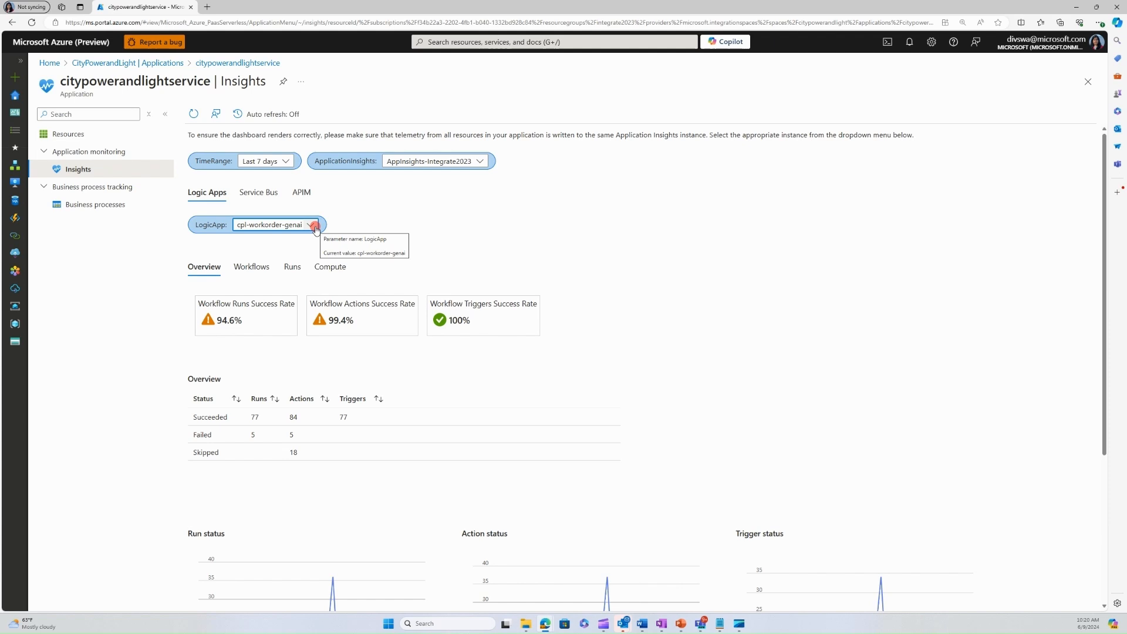
scroll(581, 270, "down", 1)
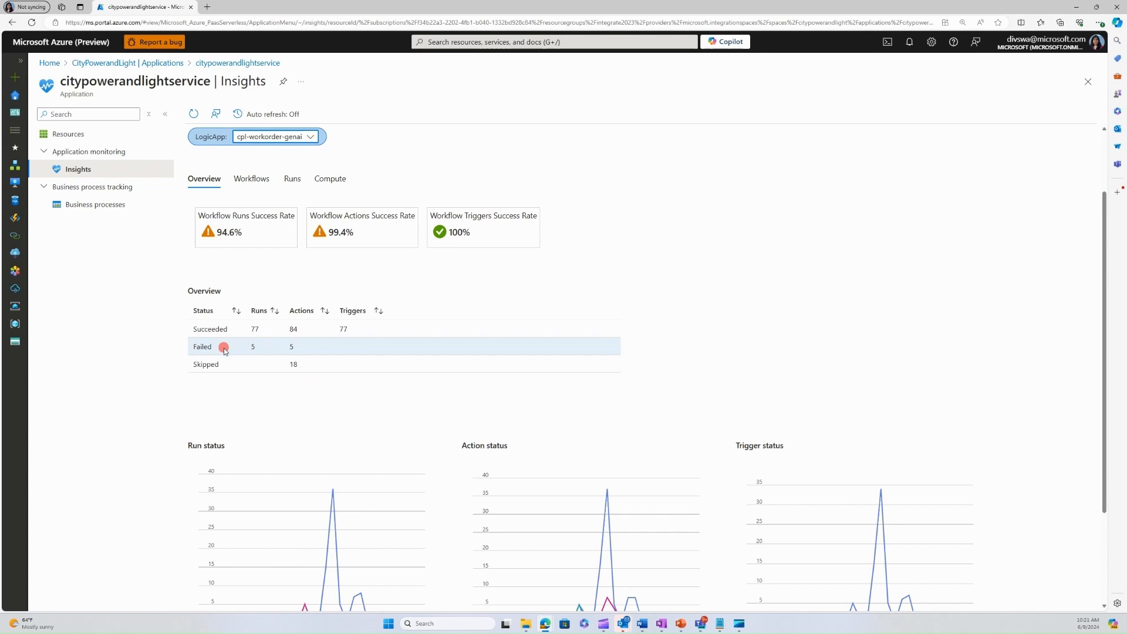
scroll(231, 347, "down", 2)
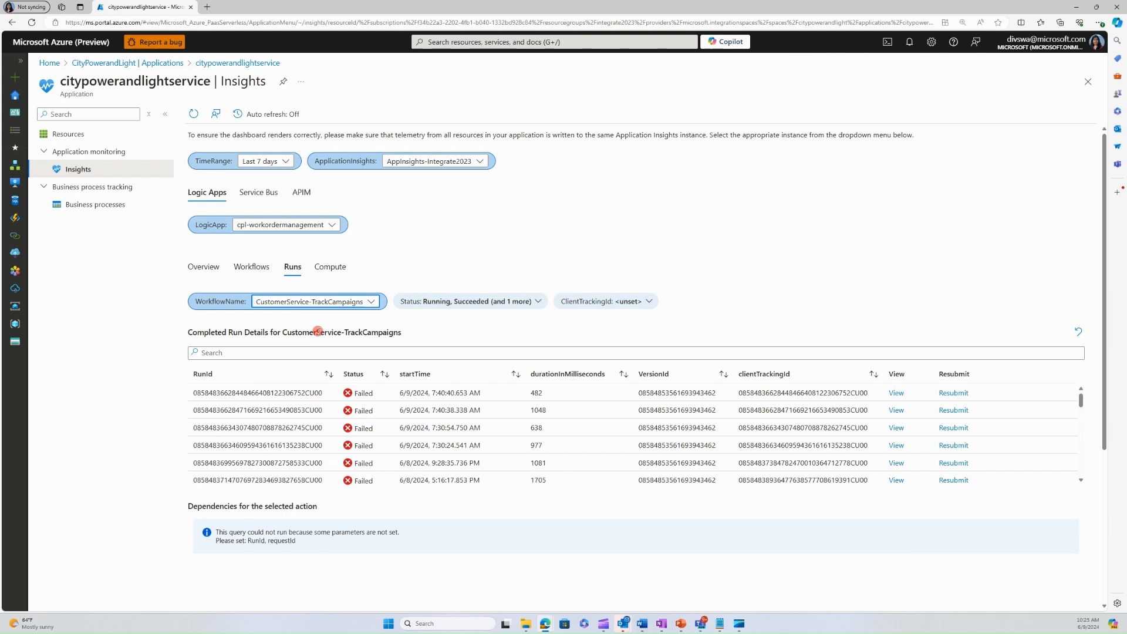
For the most recent failed CustomerService-TrackCampaigns run, inspect the Post_message_in_a_chat_or_channel action's dependencies and exceptions
left_click(320, 398)
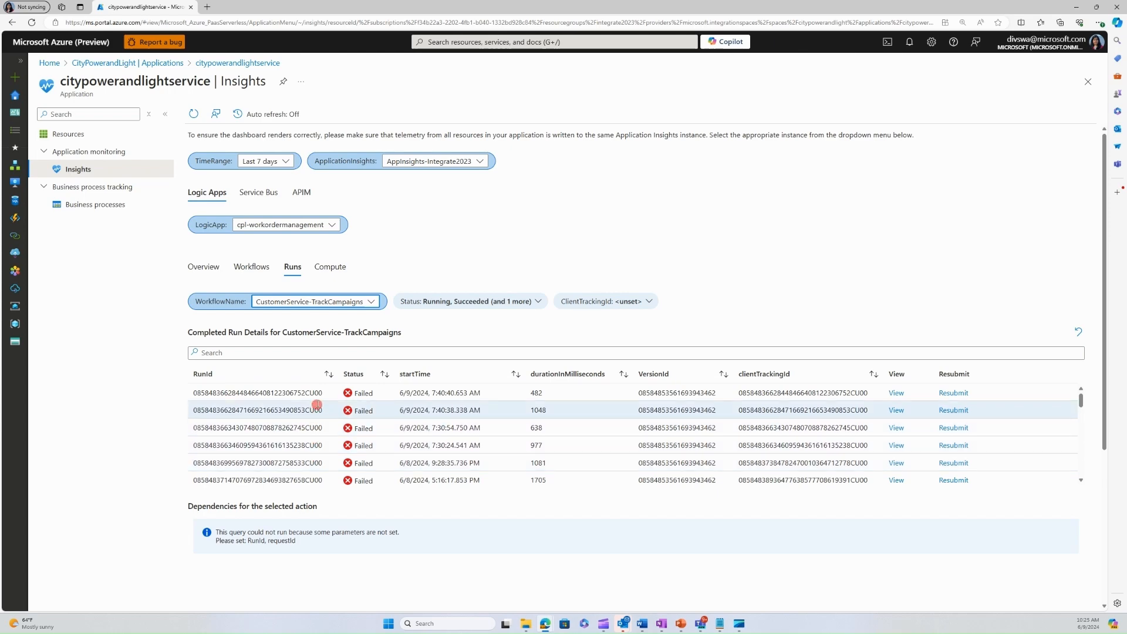
left_click(315, 395)
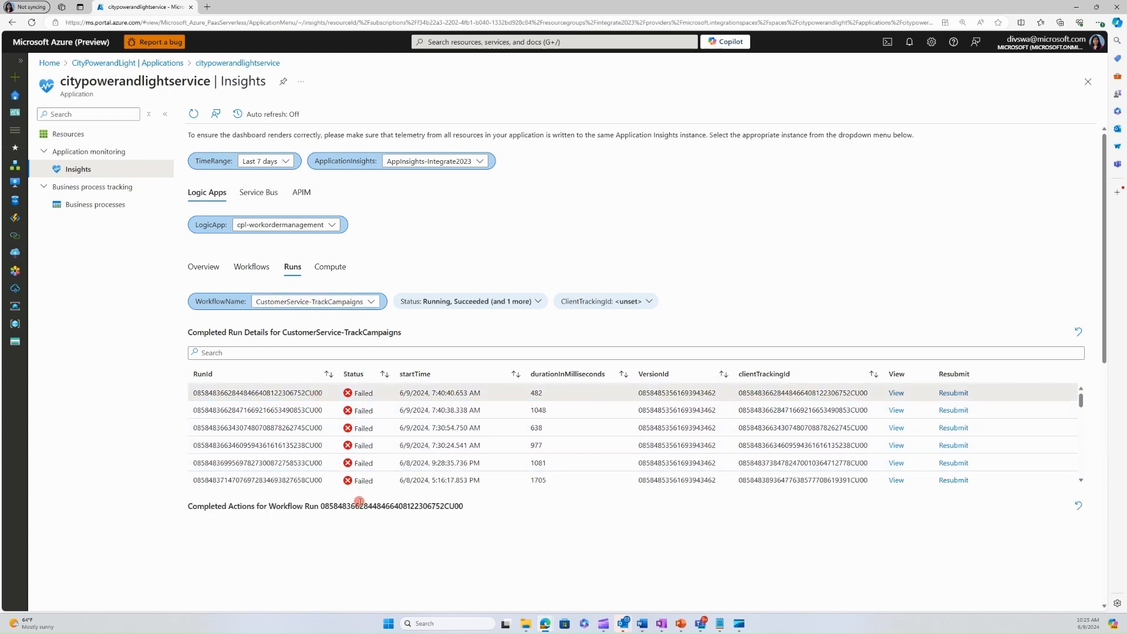
scroll(360, 502, "down", 2)
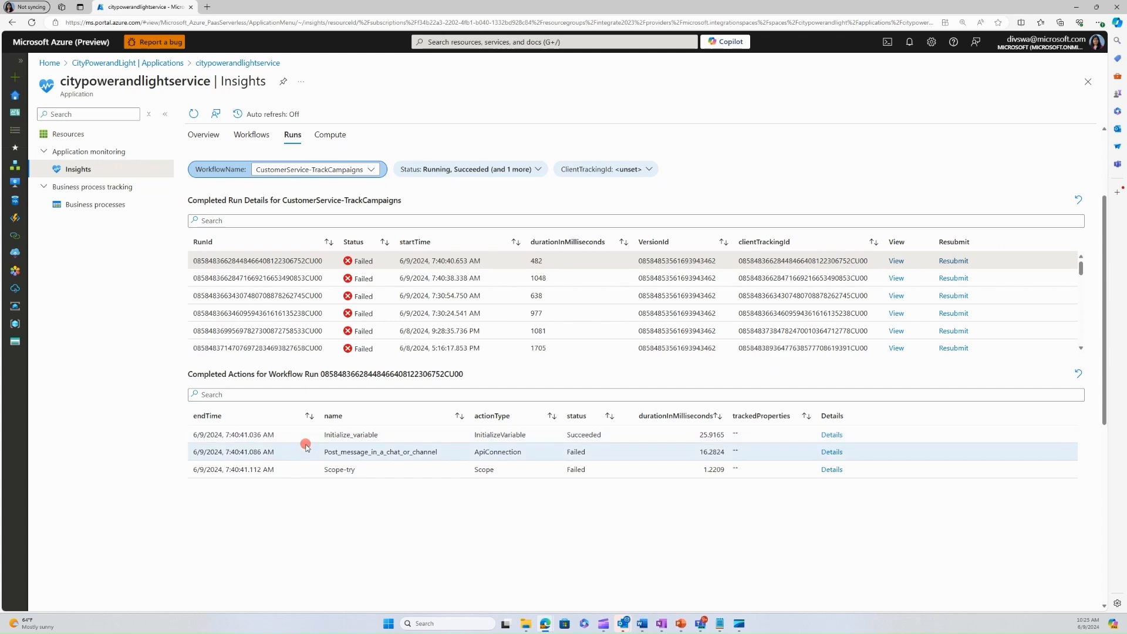
scroll(473, 469, "up", 1)
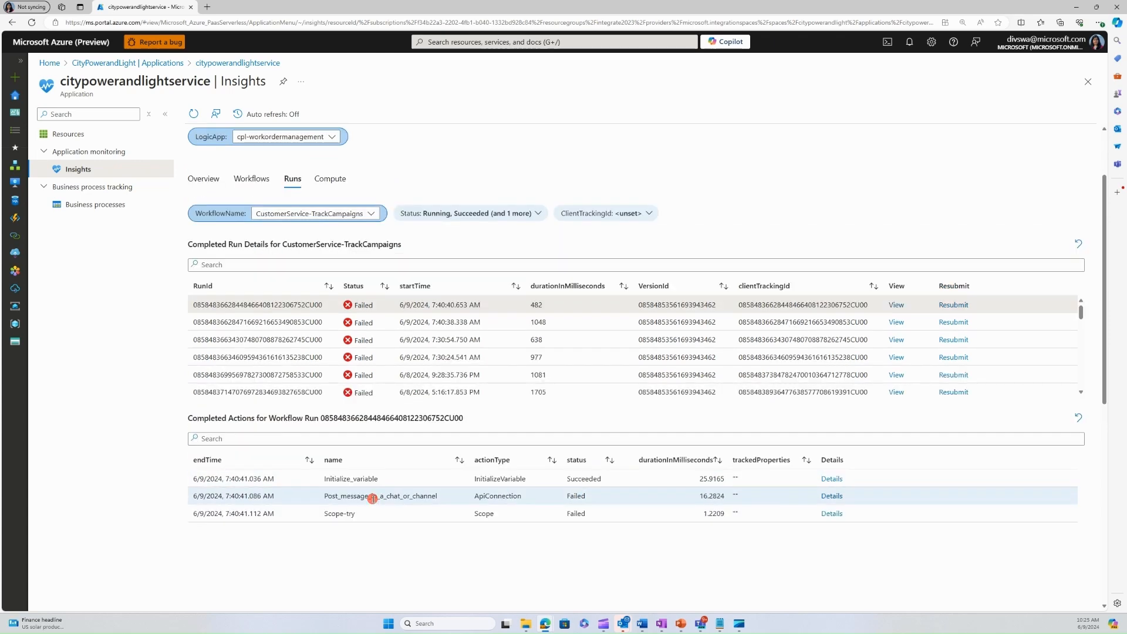
scroll(373, 498, "down", 6)
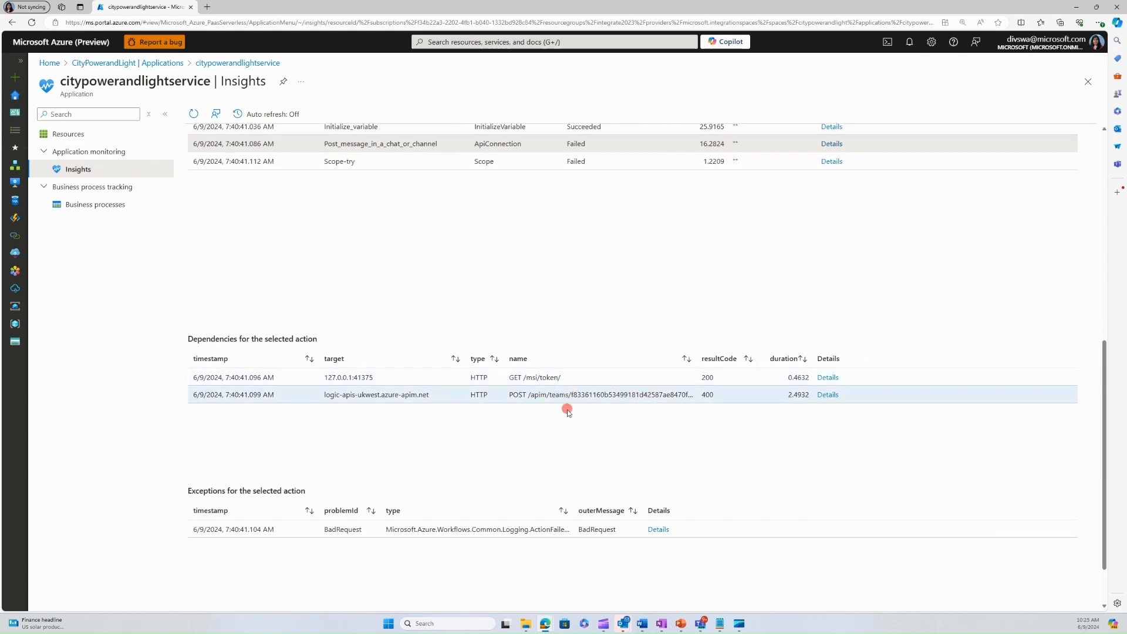
Review the end-to-end transaction details of the POST dependency to logic-apis-ukwest.azure-apim.net, then close them
left_click(828, 395)
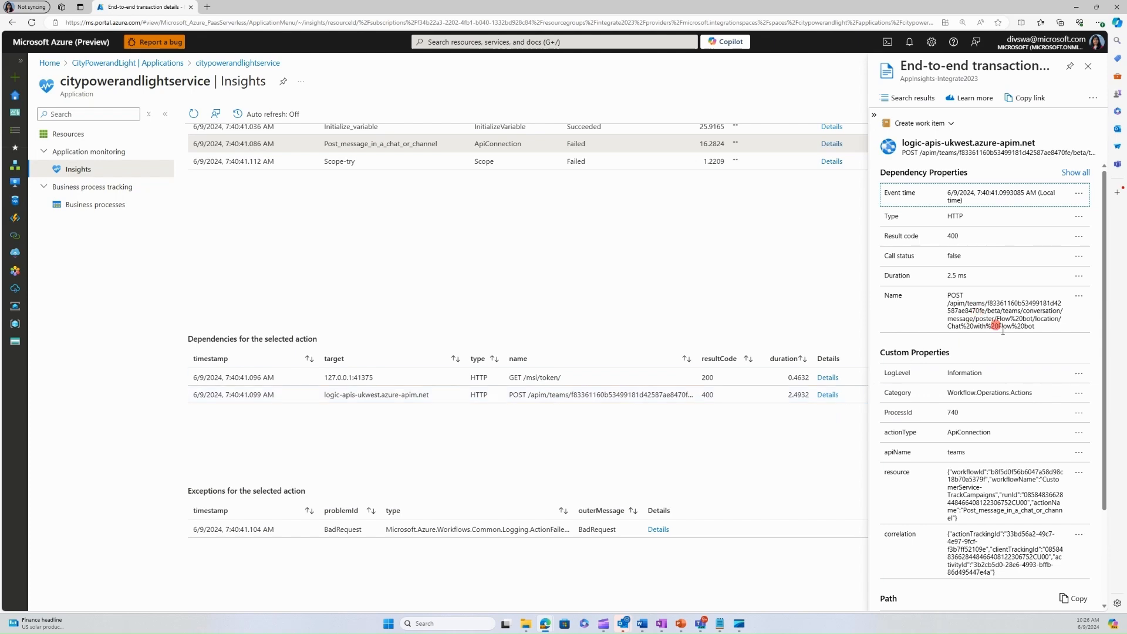
scroll(1012, 339, "down", 2)
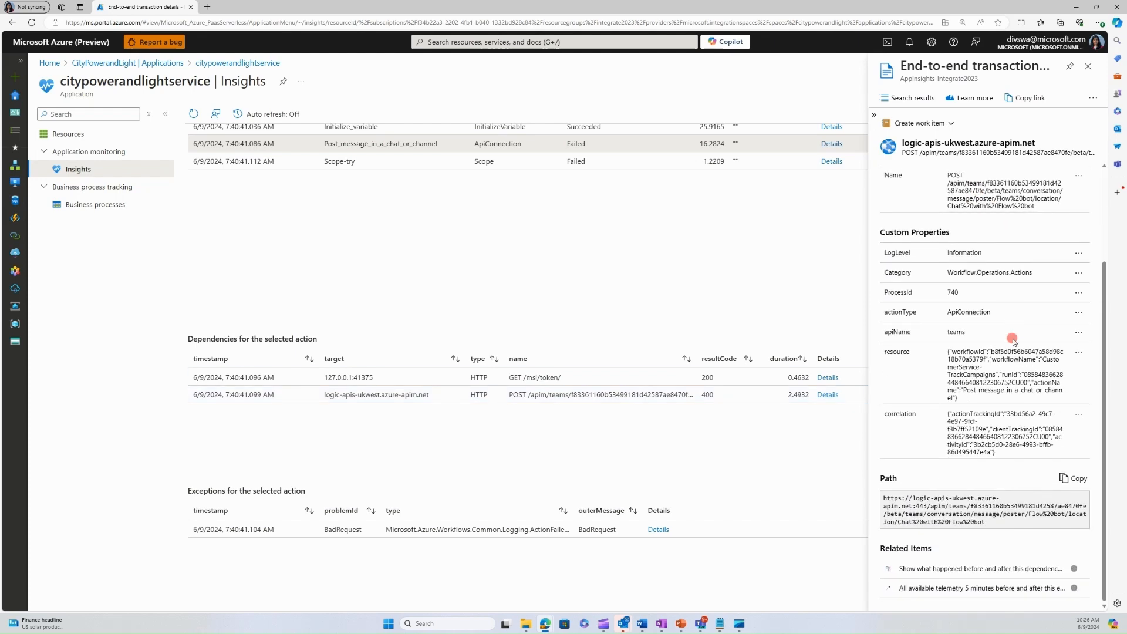
scroll(1013, 343, "up", 2)
left_click(1088, 67)
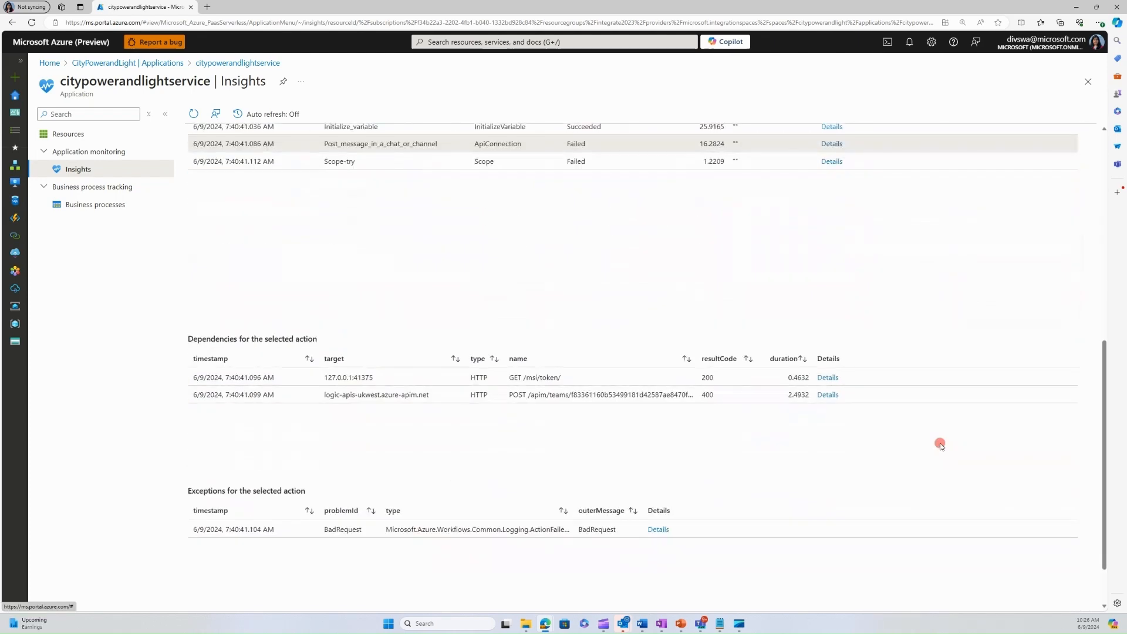
Resubmit the failed CustomerService-TrackCampaigns run that started on 6/6/2024 at 3:33:57.734 PM
scroll(940, 445, "up", 6)
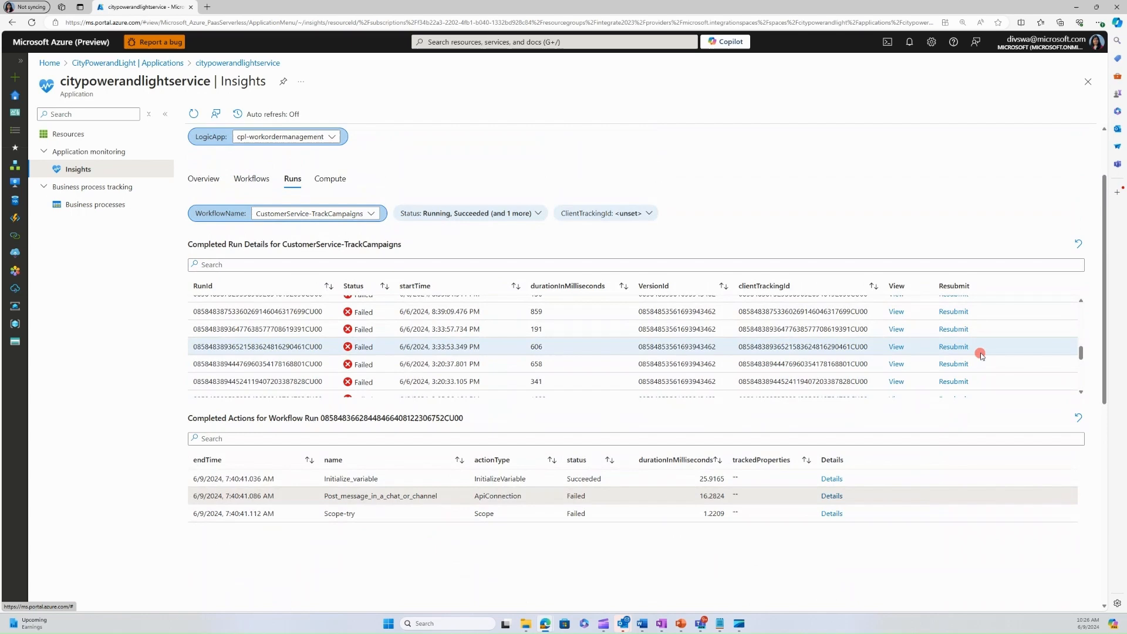
left_click(952, 328)
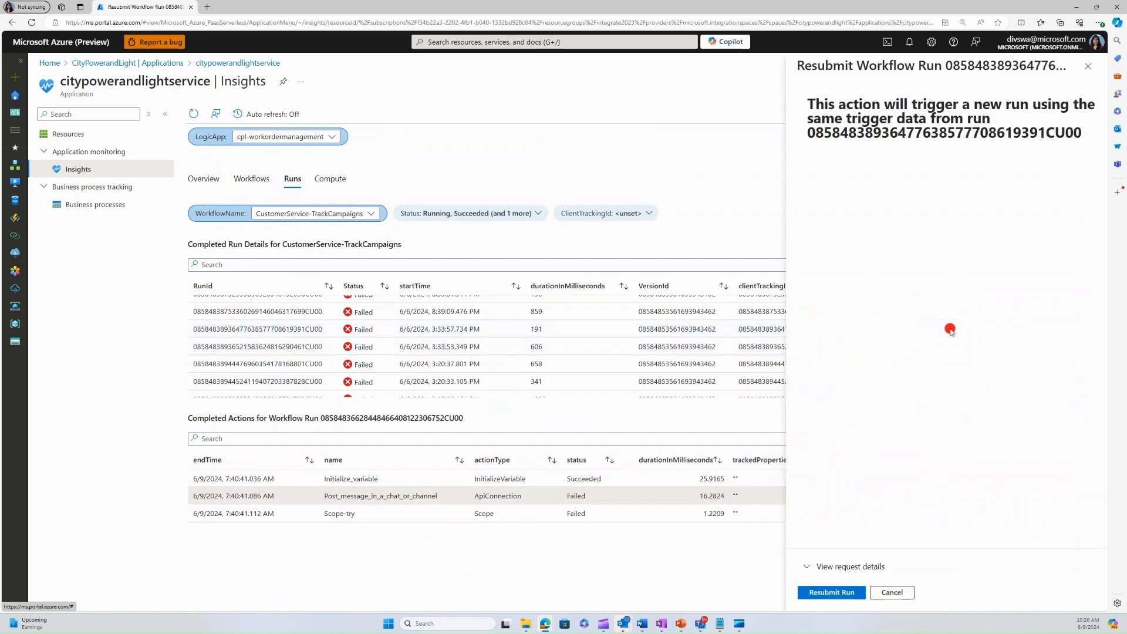
left_click(830, 593)
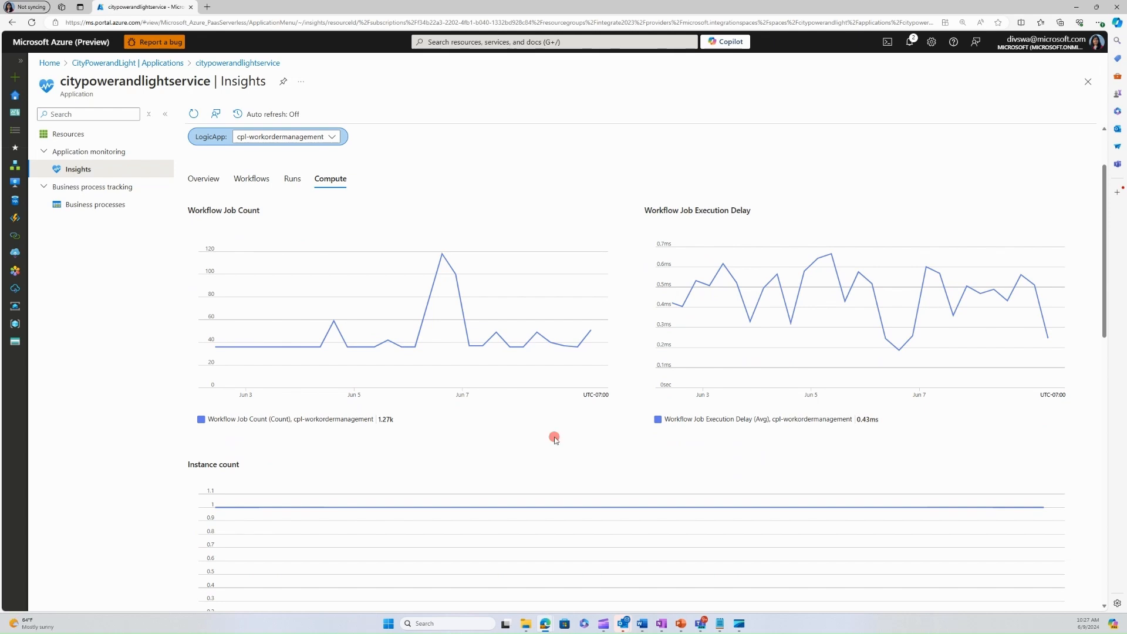
Examine the Compute charts of cpl-workordermanagement for instance count, average memory working set, and memory and CPU percentage by instance
scroll(554, 439, "down", 5)
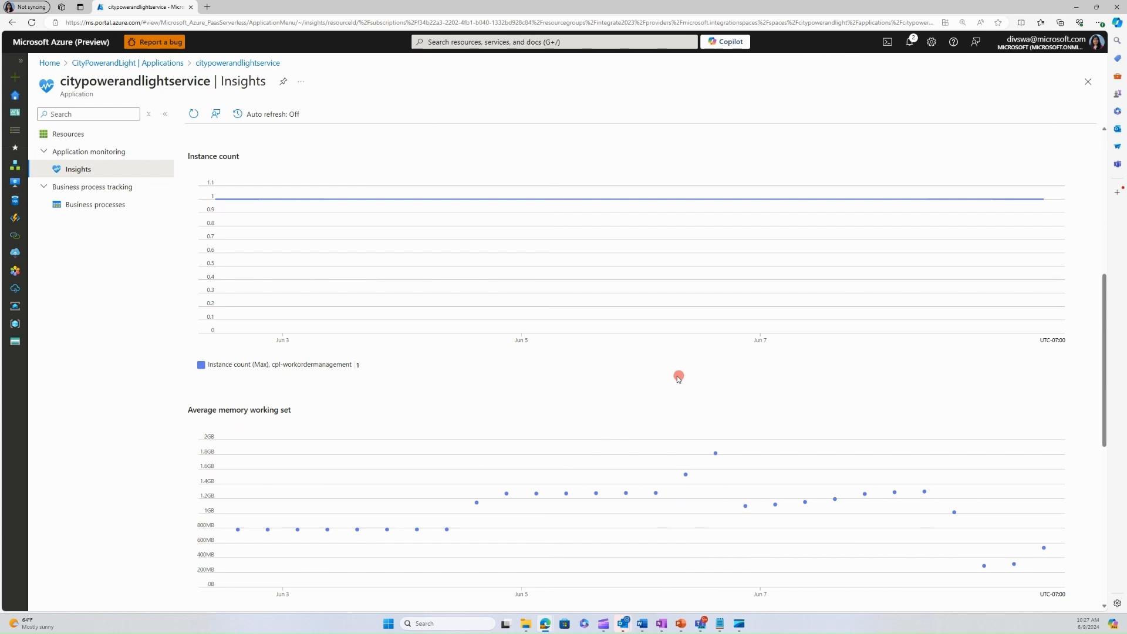
scroll(671, 375, "down", 3)
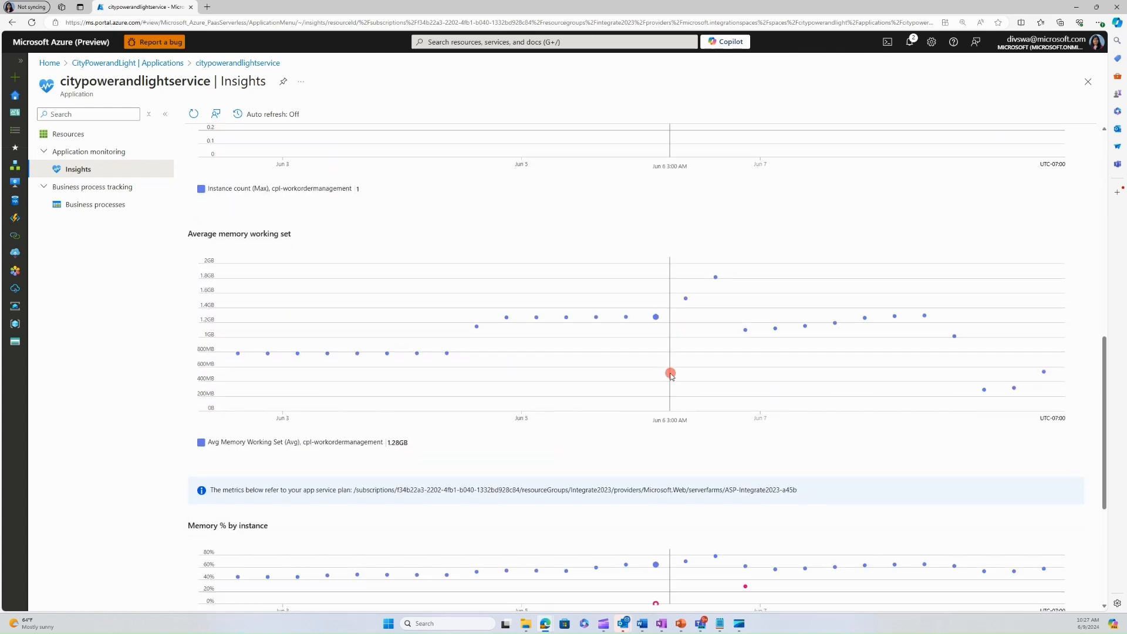
scroll(671, 375, "down", 4)
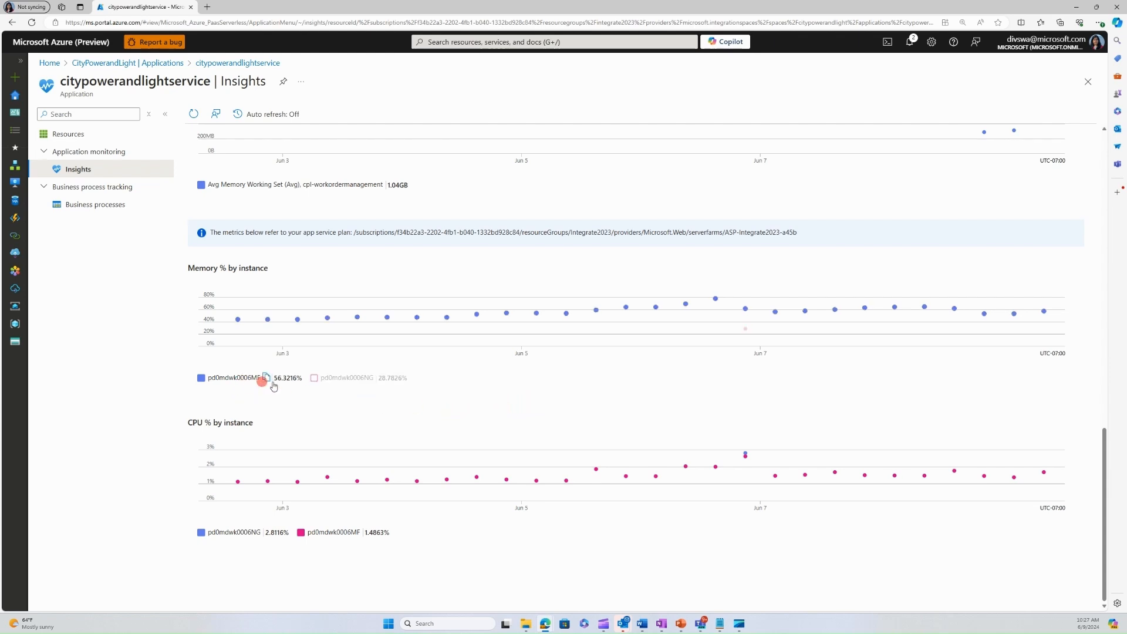
Open the Service Bus insights for CPL-WorkManagement and review the overview charts of connections and successful and throttled requests
left_click(258, 194)
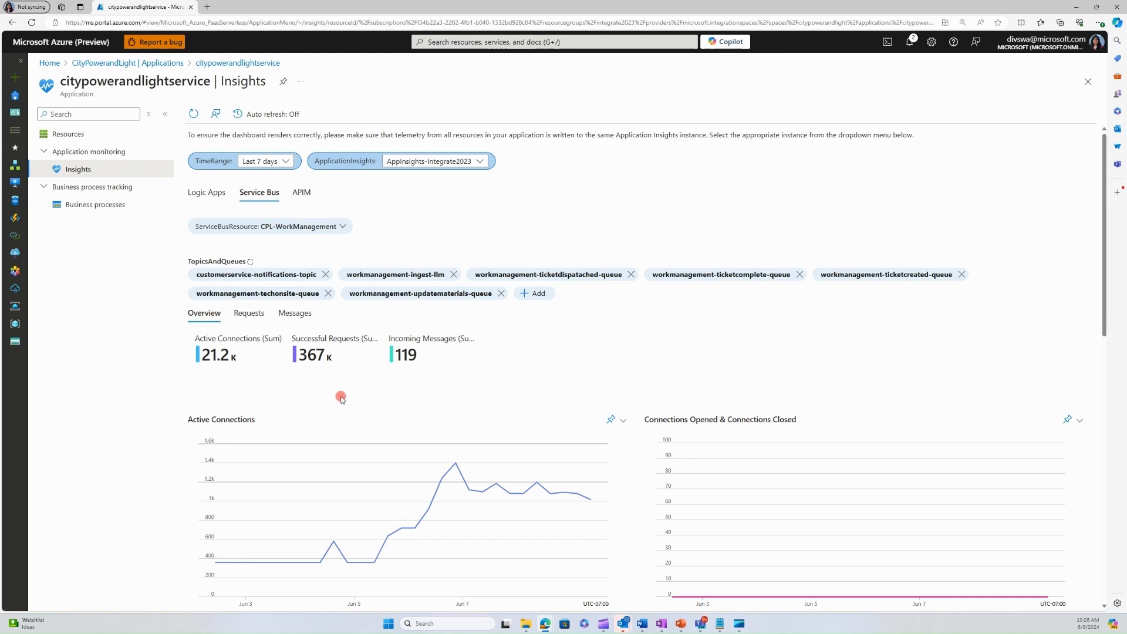
scroll(341, 397, "down", 2)
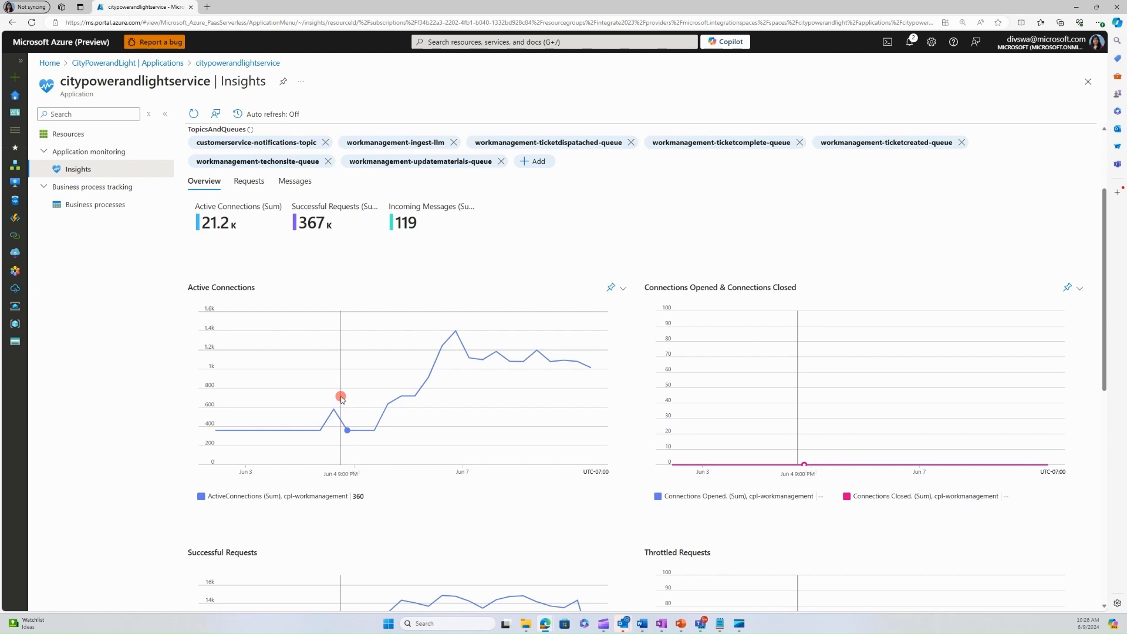
scroll(341, 398, "down", 2)
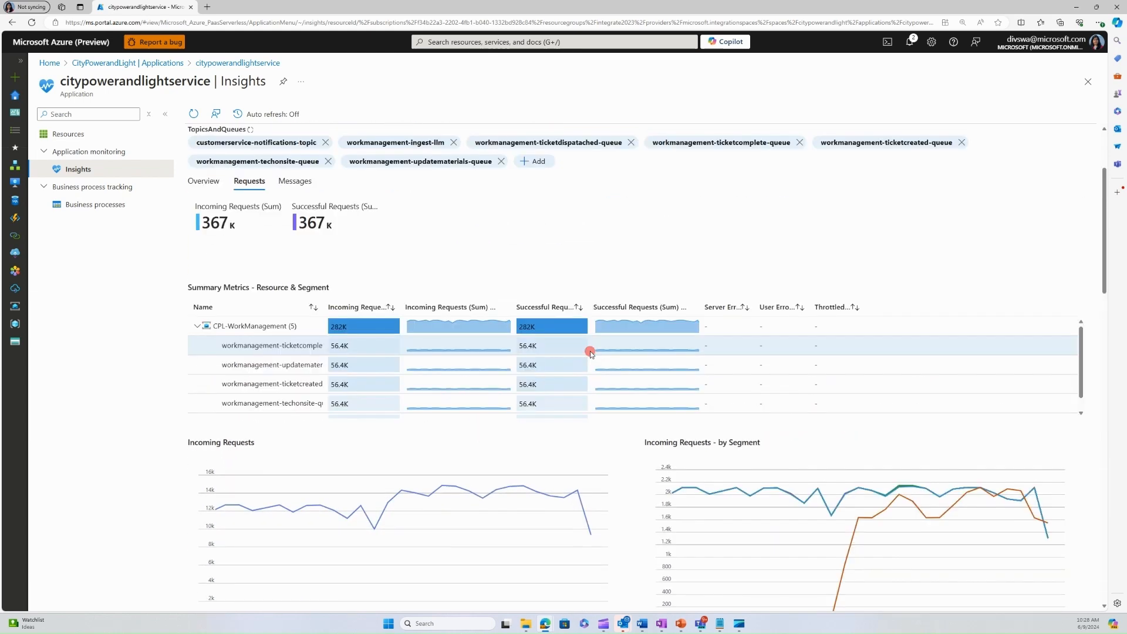
Examine CPL-WorkManagement's request metrics by resource and segment, including the incoming requests charts for its queues and topics
scroll(590, 352, "down", 1)
scroll(549, 428, "down", 2)
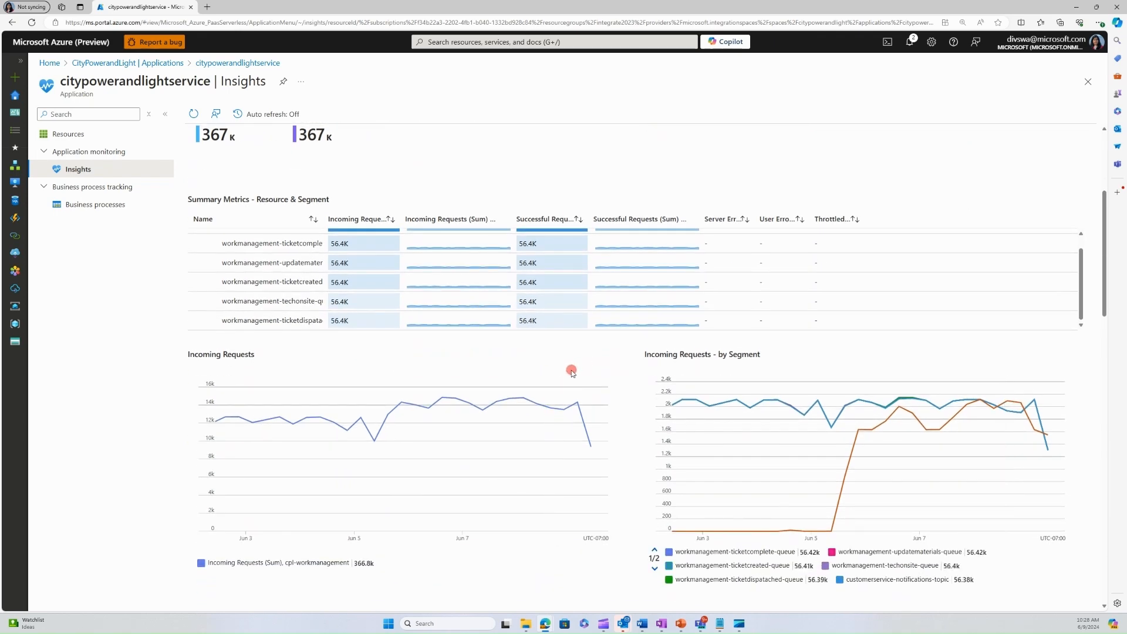
scroll(395, 340, "up", 2)
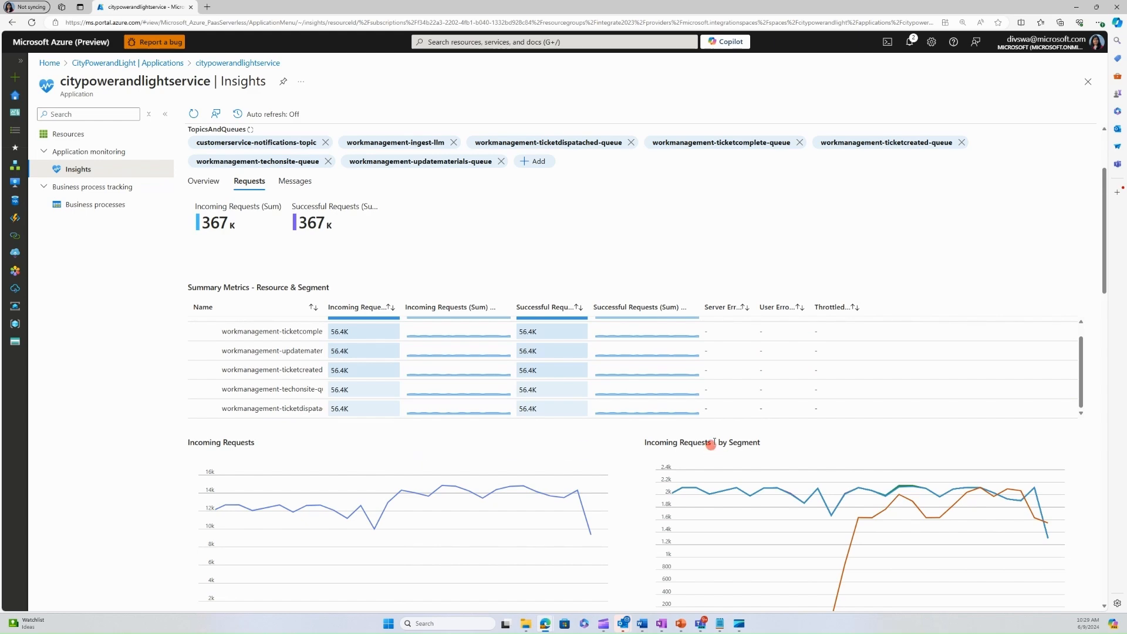
scroll(662, 429, "down", 5)
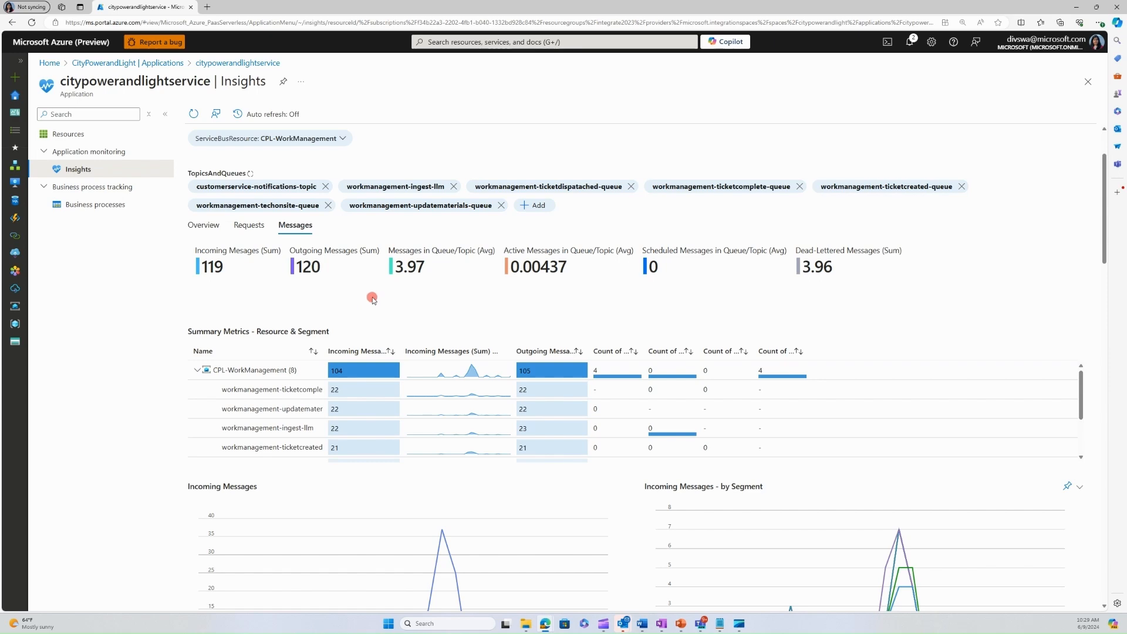
Review CPL-WorkManagement's message metrics, comparing incoming and outgoing messages overall and by segment
scroll(372, 299, "down", 2)
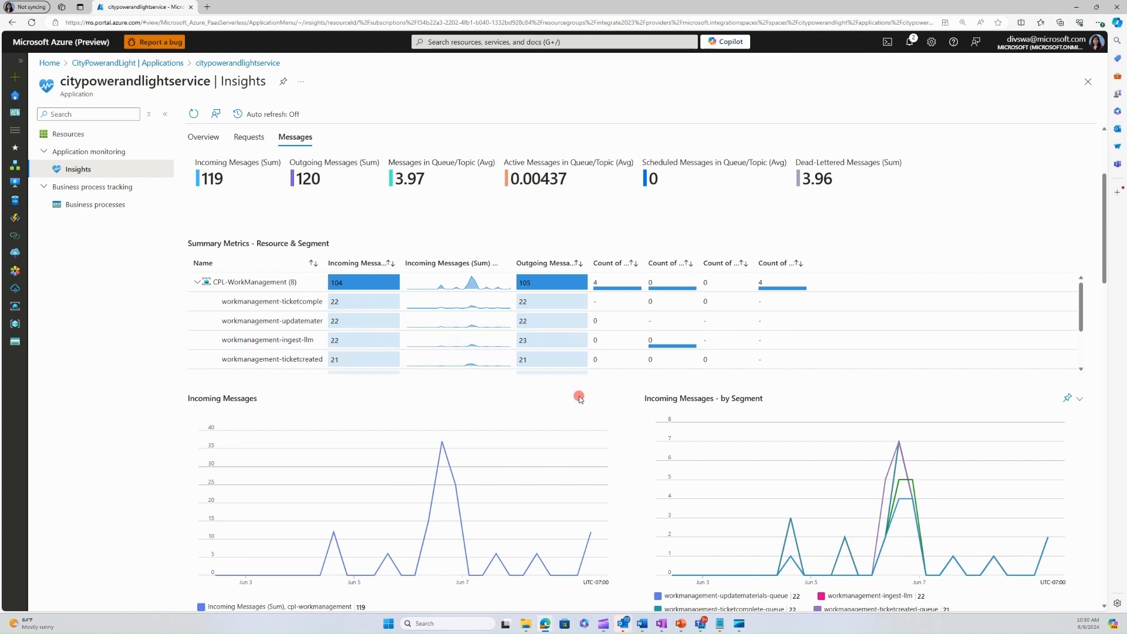
scroll(567, 395, "down", 4)
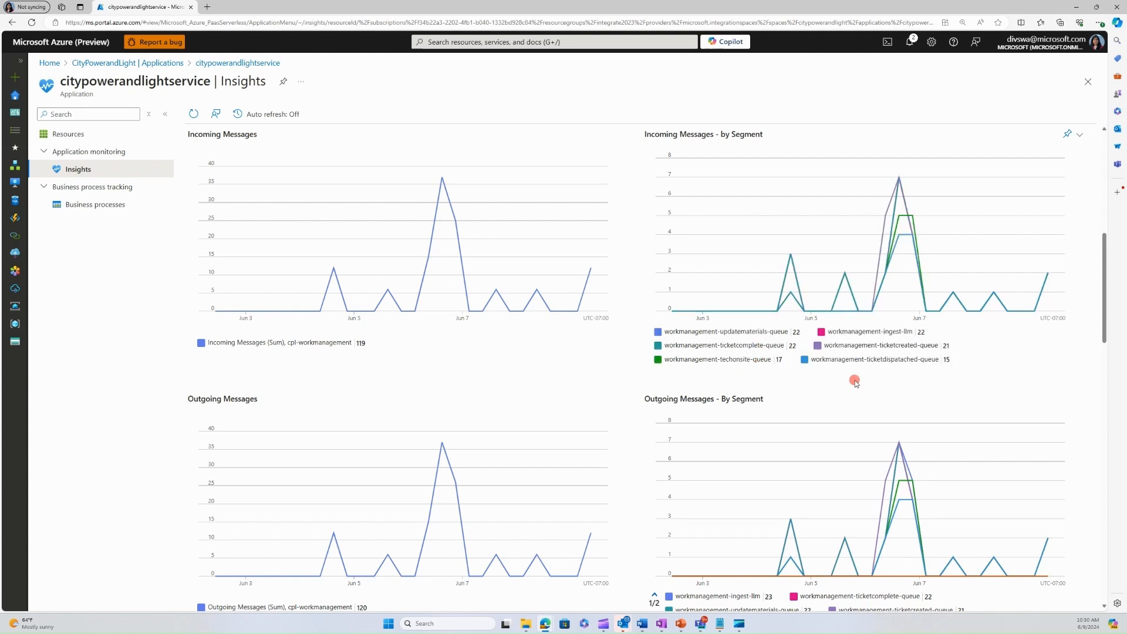
scroll(855, 383, "up", 3)
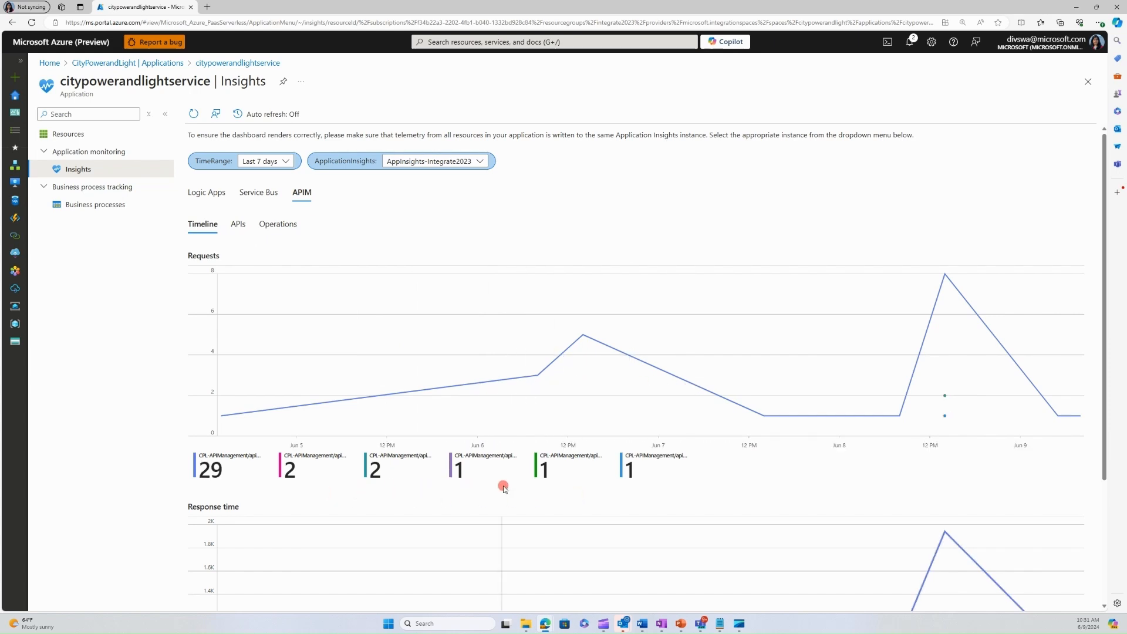
Examine the APIM request results and average durations per API and per operation
left_click(238, 226)
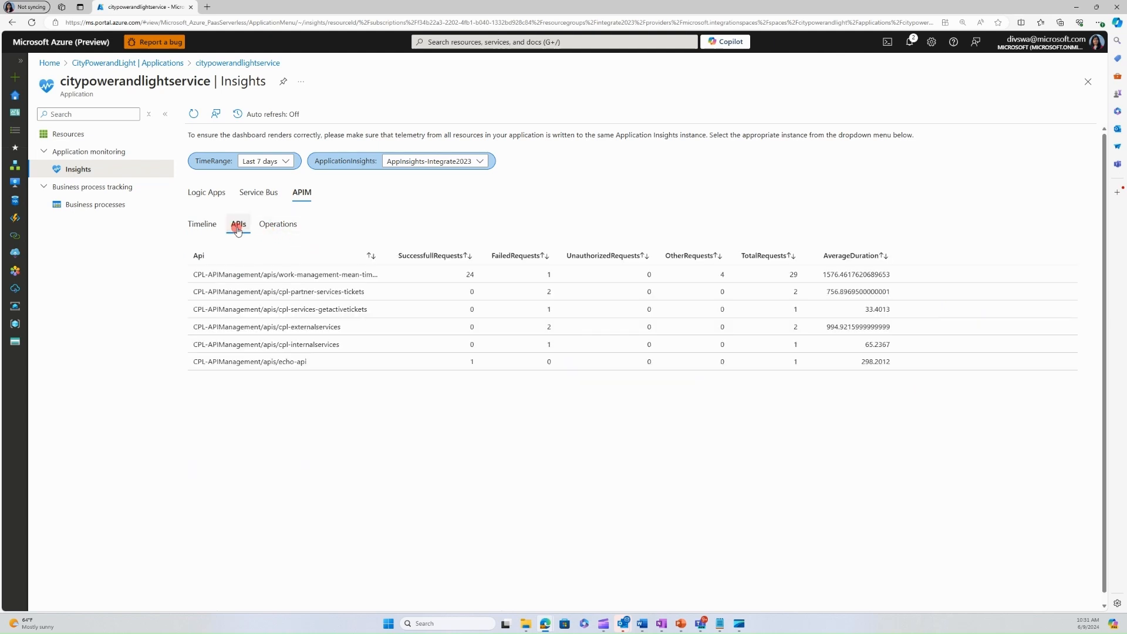
left_click(272, 224)
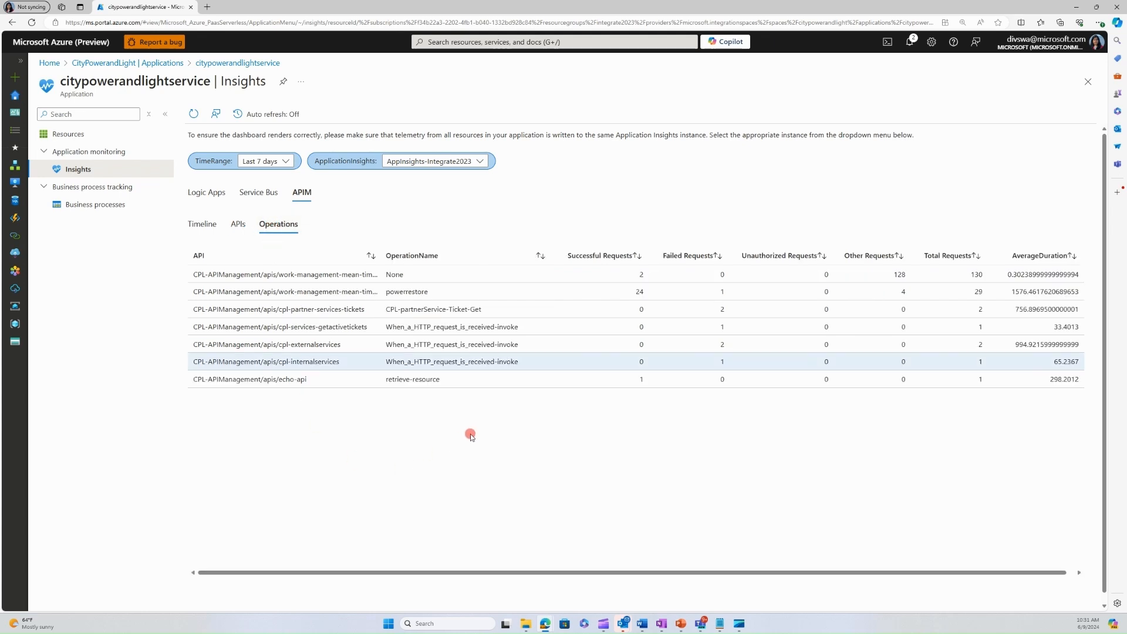
left_click(459, 340)
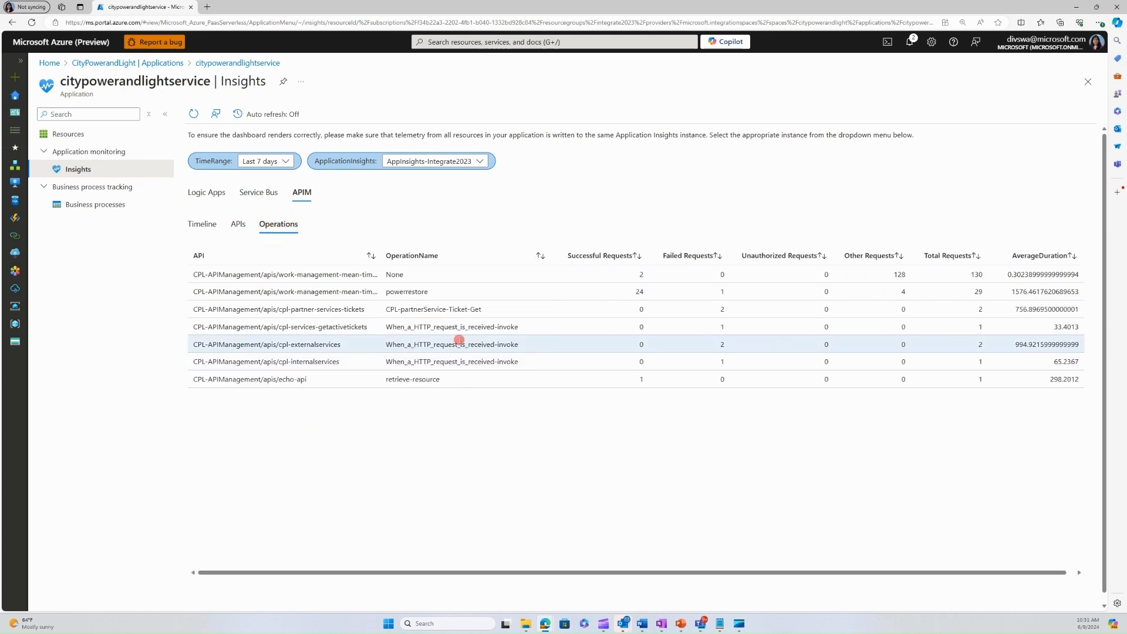